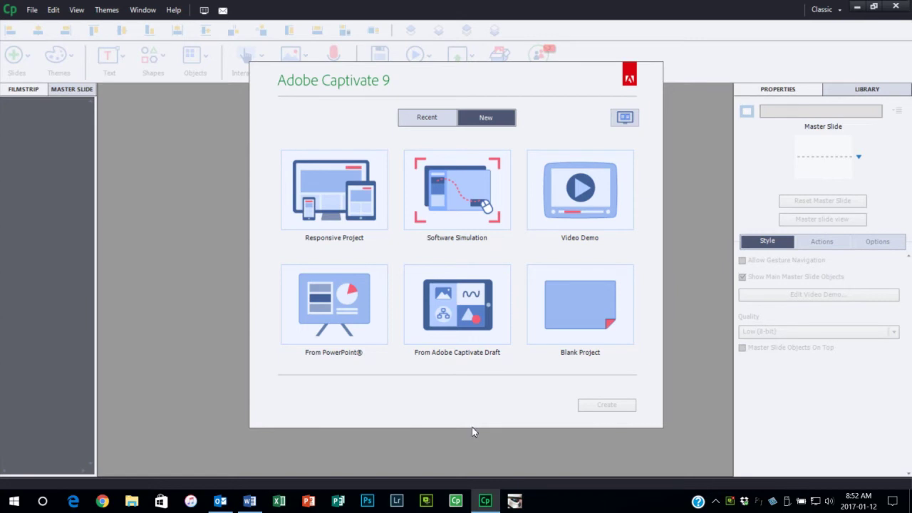
Create a new Video Demo project, which raises the high-density display capture warning.
{"action": "left_click", "coordinate": [586, 194]}
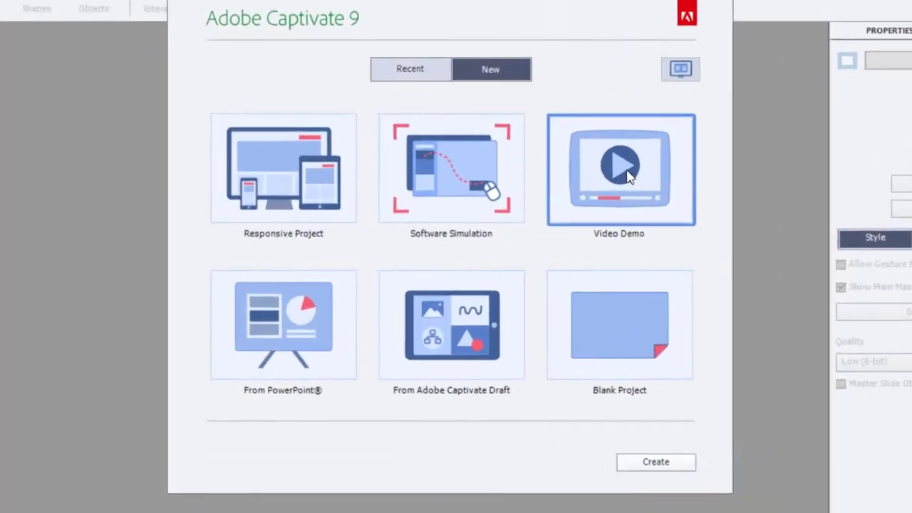
{"action": "double_click", "coordinate": [587, 195]}
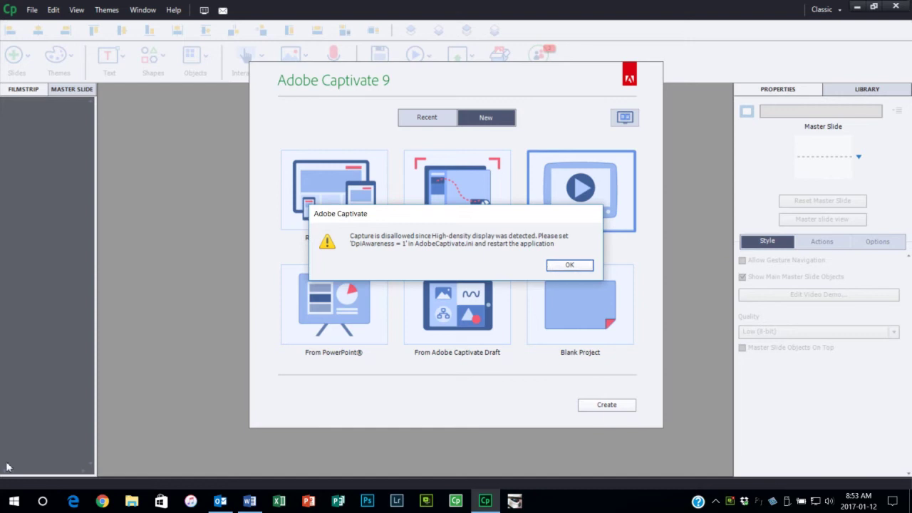
Search Windows Settings for 'scaling' to reach the Display page showing 125% app size.
{"action": "left_click", "coordinate": [11, 503]}
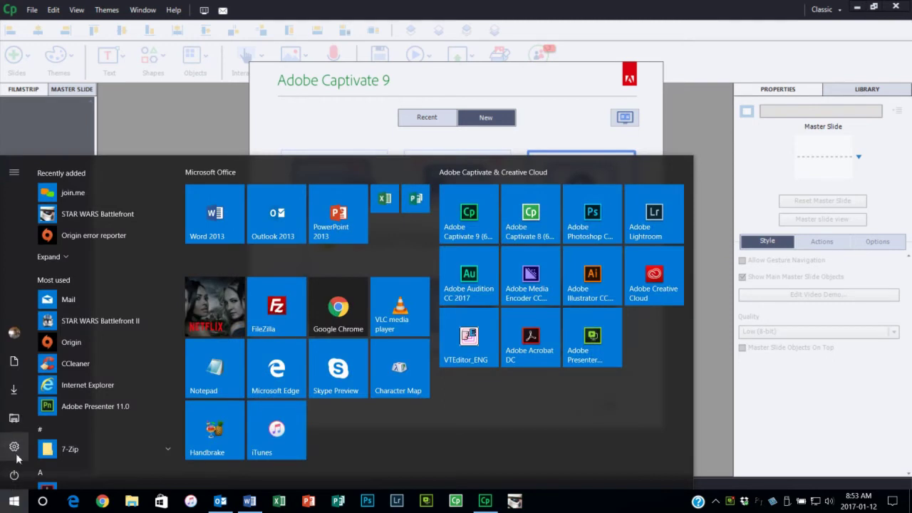
{"action": "left_click", "coordinate": [15, 458]}
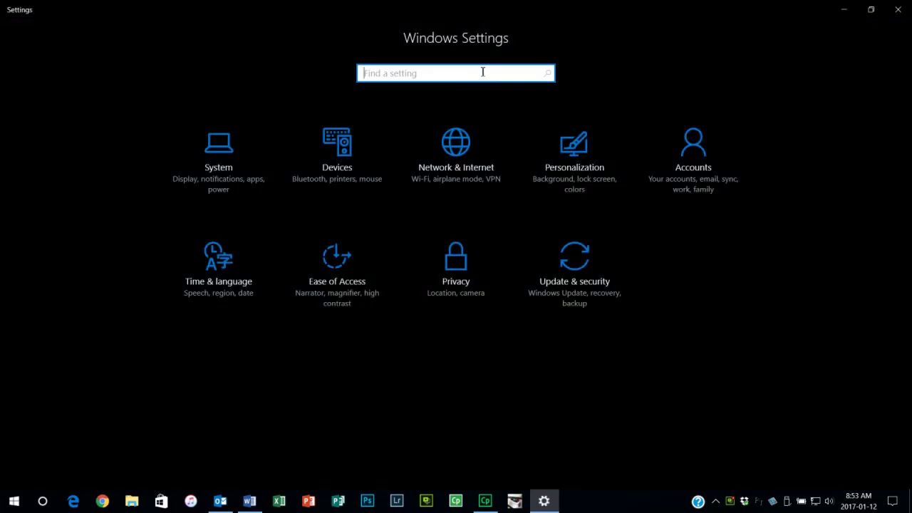
{"action": "type", "text": "scaling"}
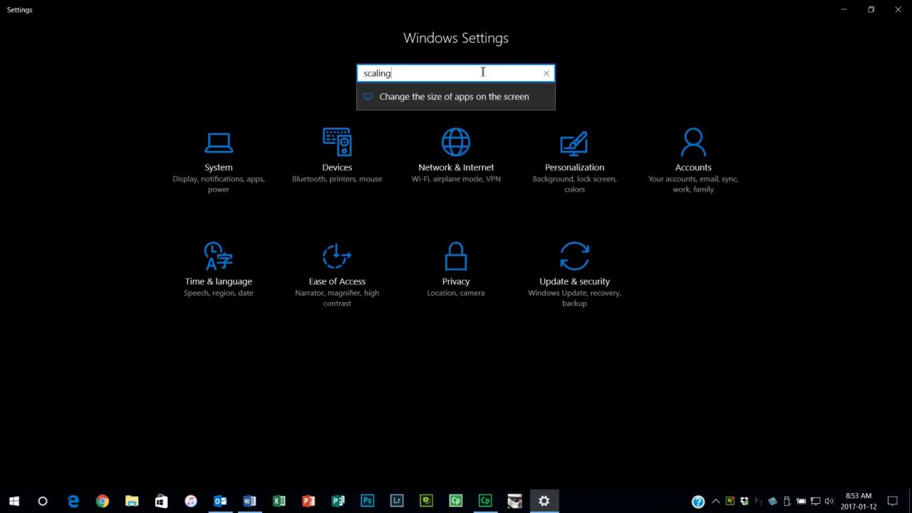
{"action": "left_click", "coordinate": [480, 95]}
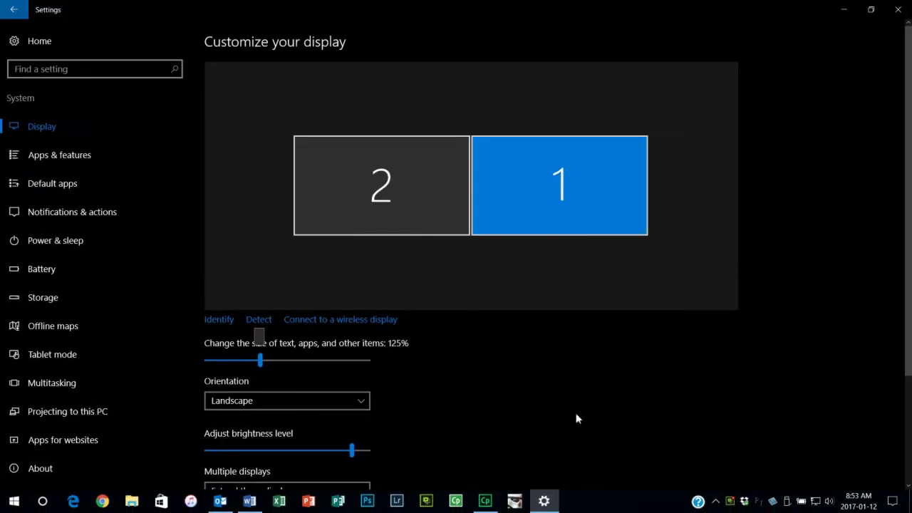
Close Settings, dismiss Captivate's capture-disallowed warning, and bring up File Explorer.
{"action": "left_click", "coordinate": [897, 10]}
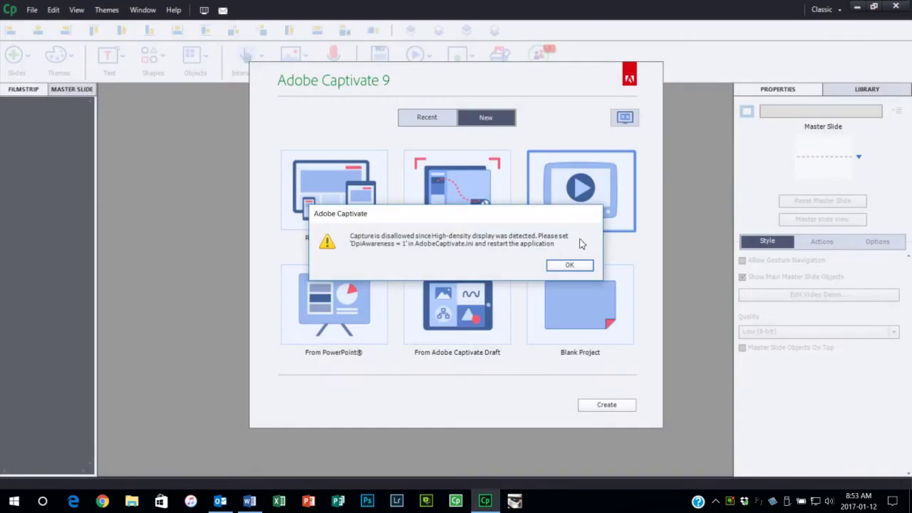
{"action": "left_click", "coordinate": [574, 269]}
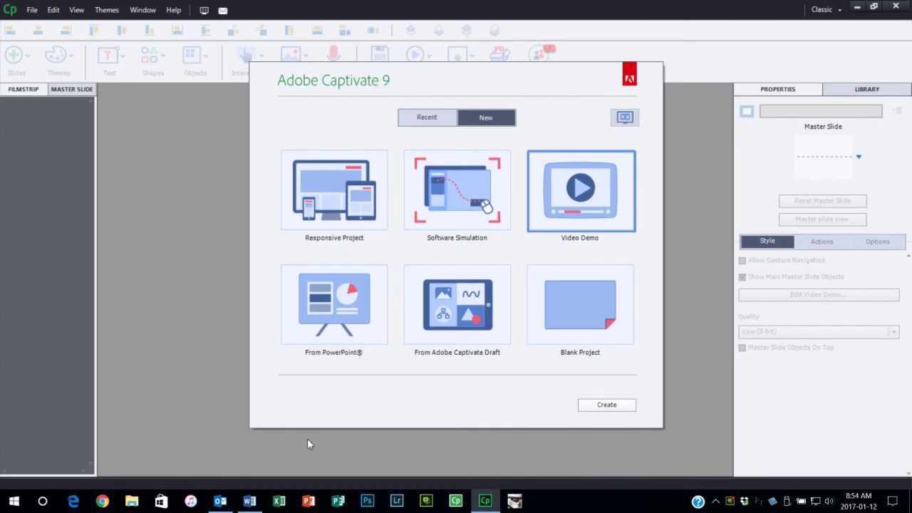
{"action": "left_click", "coordinate": [132, 500]}
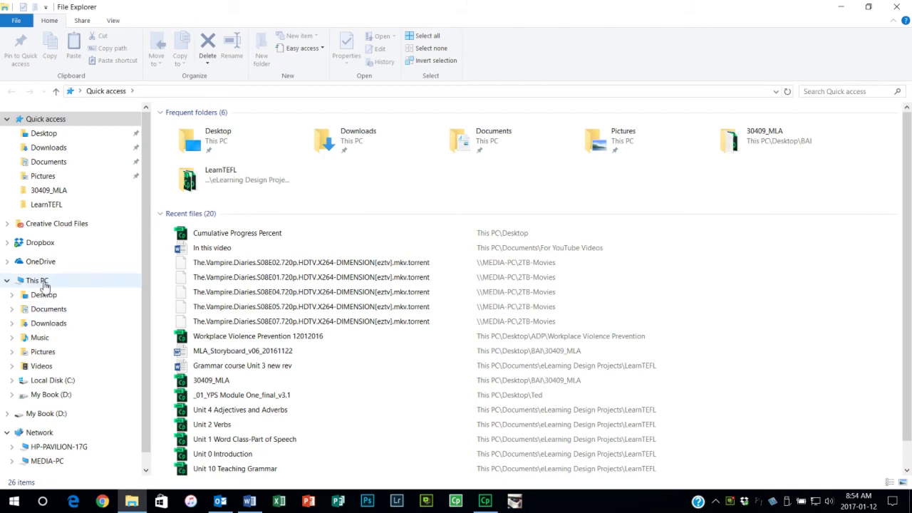
Browse to C:\Program Files\Adobe\Adobe Captivate 9 x64 and look through its files.
{"action": "left_click", "coordinate": [41, 284]}
{"action": "double_click", "coordinate": [214, 214]}
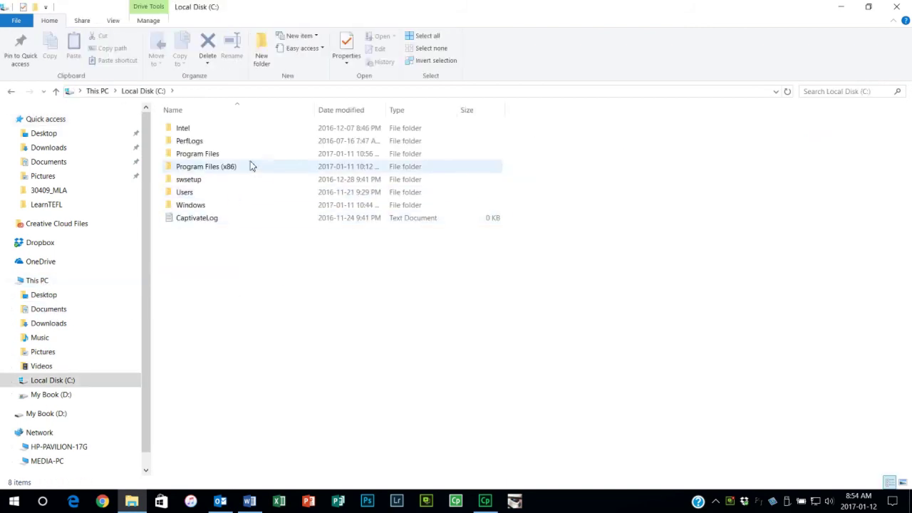
{"action": "double_click", "coordinate": [244, 154]}
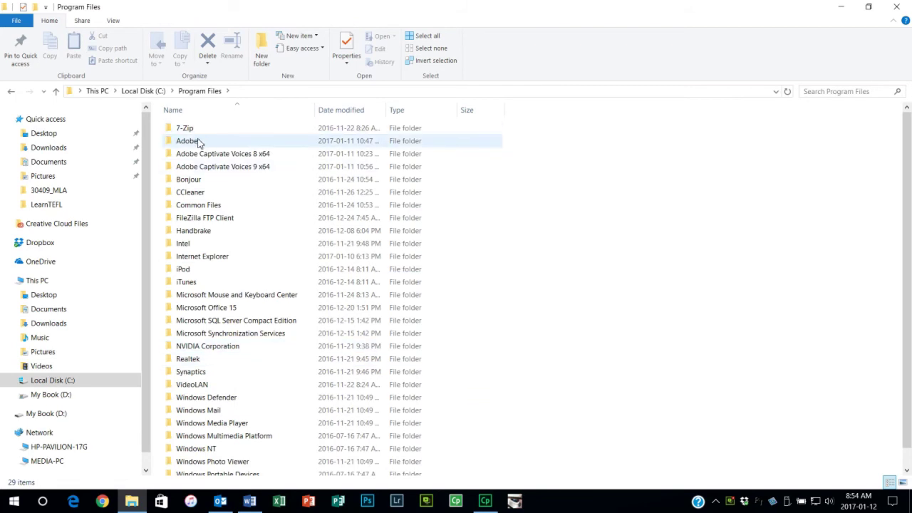
{"action": "left_click", "coordinate": [225, 143]}
{"action": "double_click", "coordinate": [225, 142]}
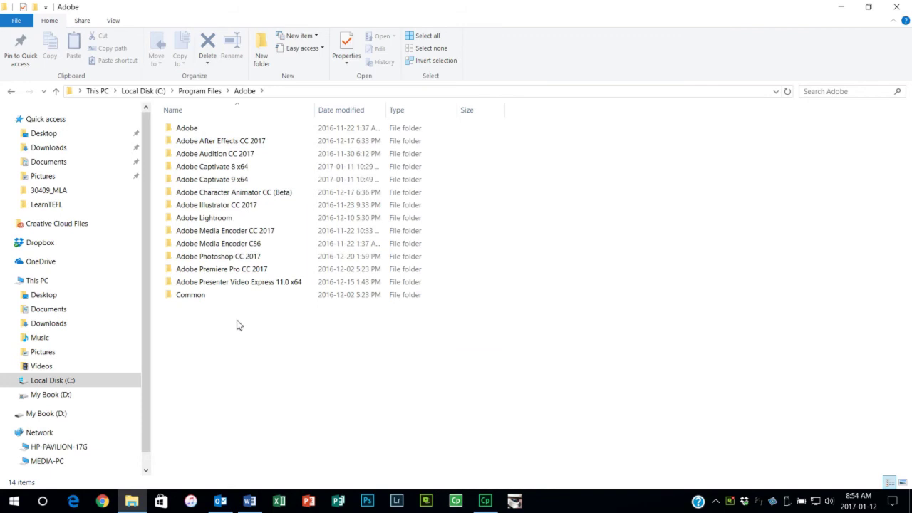
{"action": "double_click", "coordinate": [281, 182]}
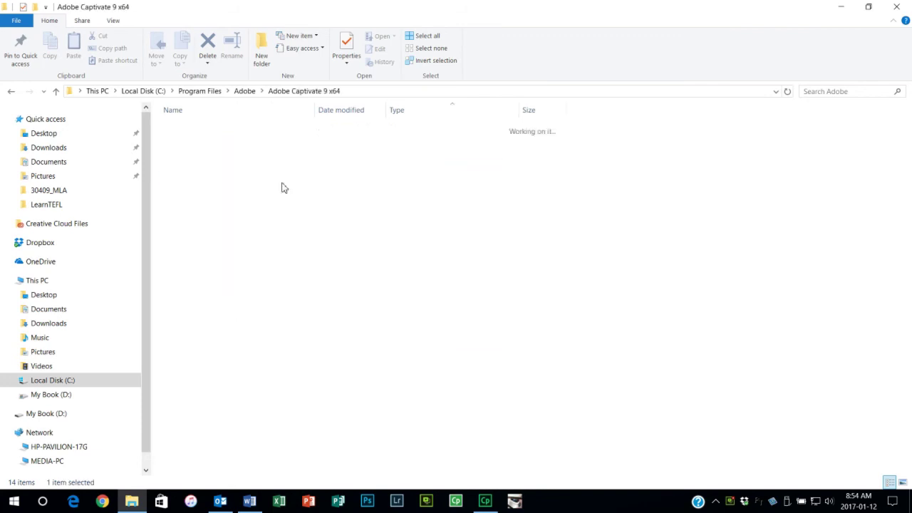
{"action": "scroll", "coordinate": [543, 318], "scroll_direction": "down", "scroll_amount": 5}
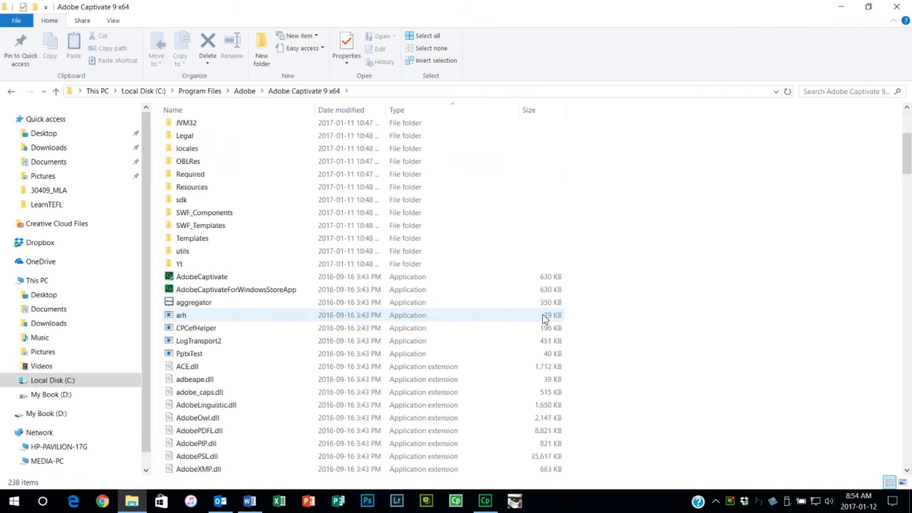
{"action": "scroll", "coordinate": [542, 319], "scroll_direction": "down", "scroll_amount": 3}
{"action": "scroll", "coordinate": [543, 318], "scroll_direction": "down", "scroll_amount": 6}
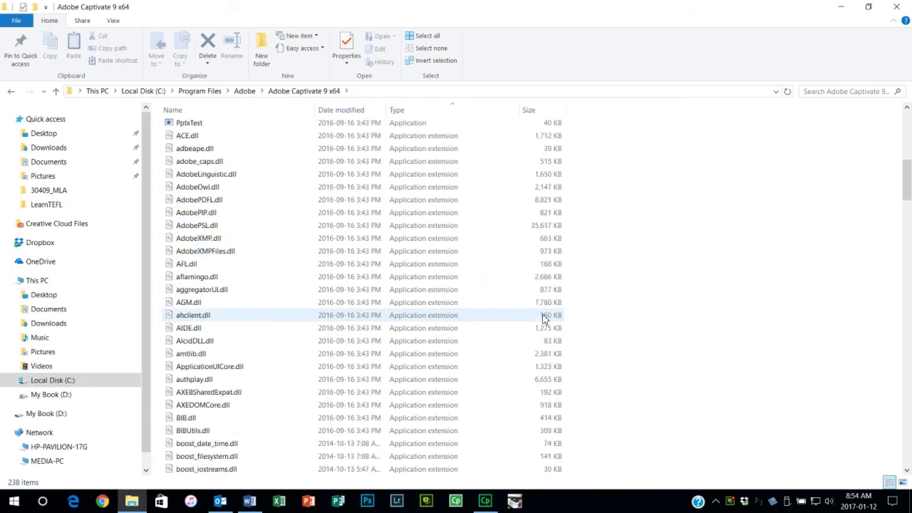
{"action": "scroll", "coordinate": [543, 318], "scroll_direction": "down", "scroll_amount": 5}
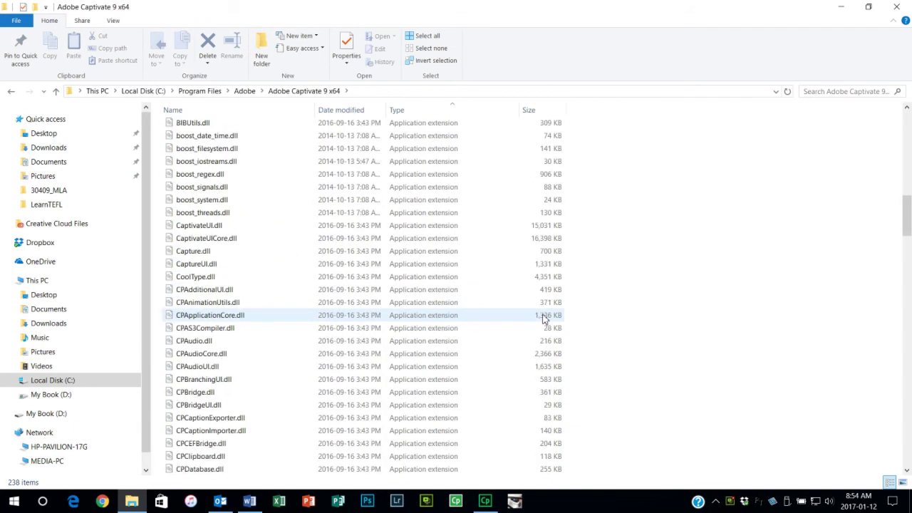
{"action": "scroll", "coordinate": [543, 318], "scroll_direction": "up", "scroll_amount": 15}
{"action": "scroll", "coordinate": [543, 319], "scroll_direction": "down", "scroll_amount": 1}
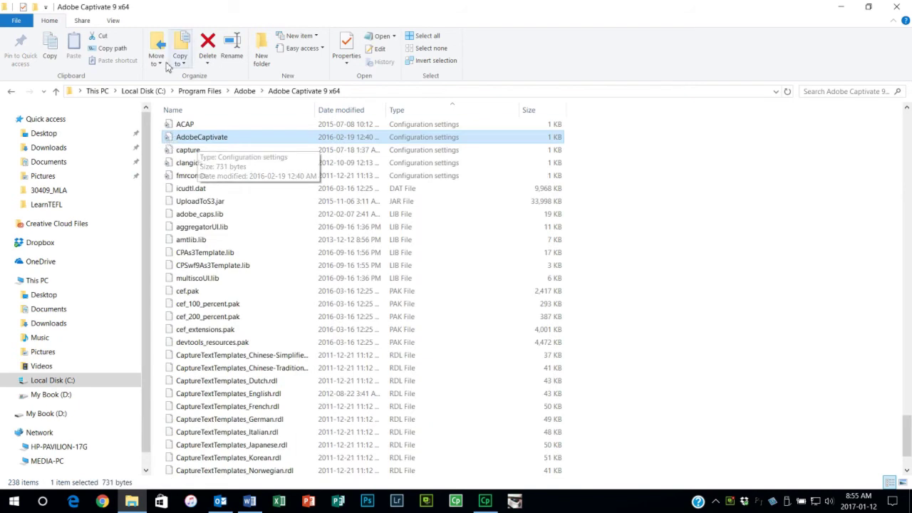
Show the folder as large icons and copy the AdobeCaptivate.ini settings file.
{"action": "left_click", "coordinate": [113, 20]}
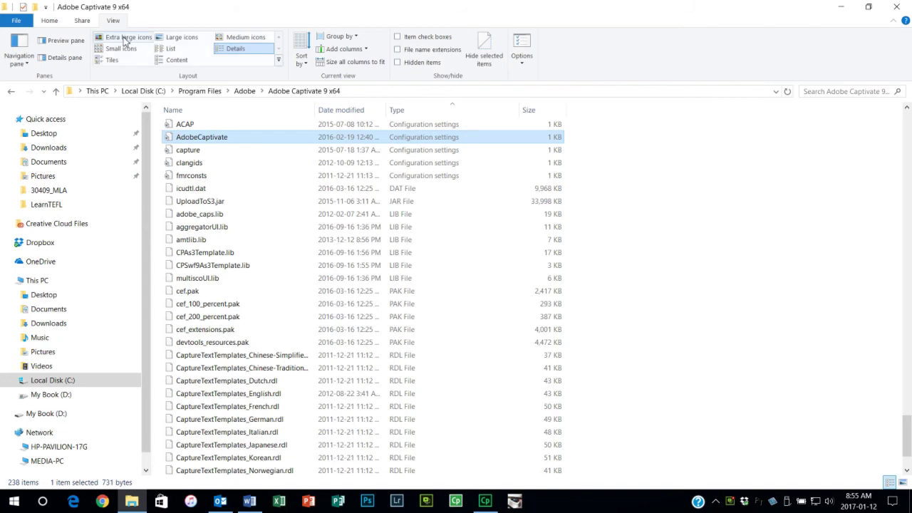
{"action": "left_click", "coordinate": [171, 40]}
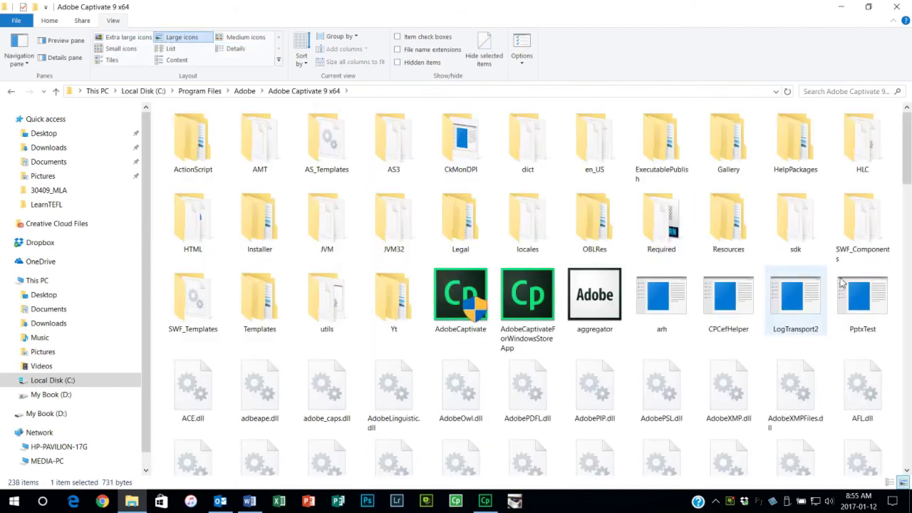
{"action": "left_click_drag", "start_coordinate": [908, 338], "coordinate": [907, 417]}
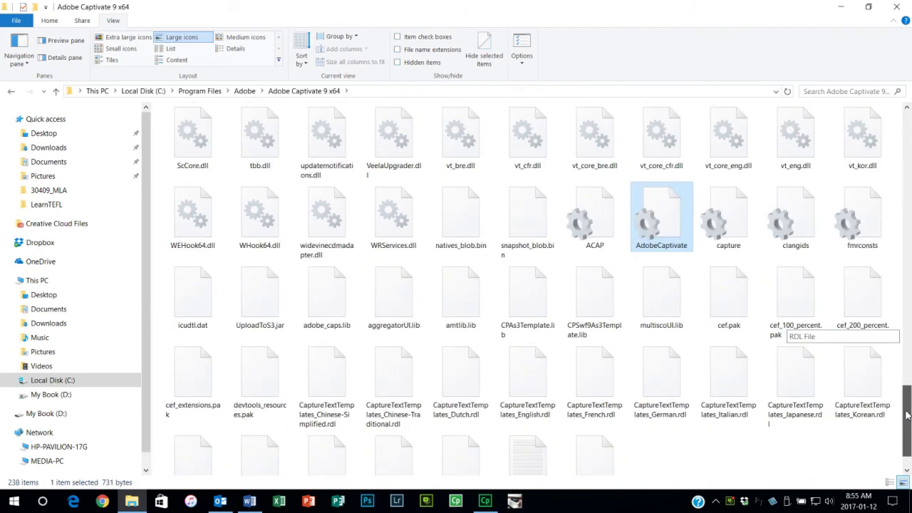
{"action": "right_click", "coordinate": [665, 206]}
{"action": "left_click", "coordinate": [716, 391]}
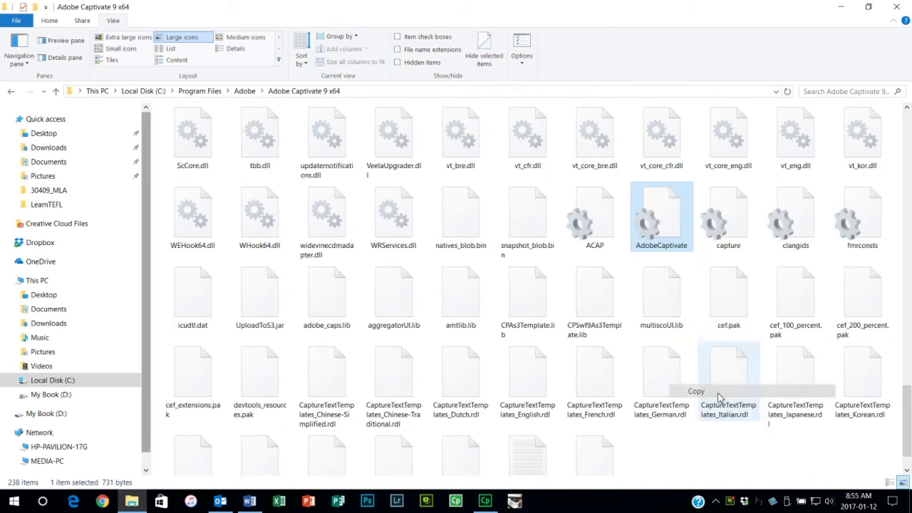
Paste a copy of AdobeCaptivate.ini onto the desktop.
{"action": "left_click", "coordinate": [839, 7]}
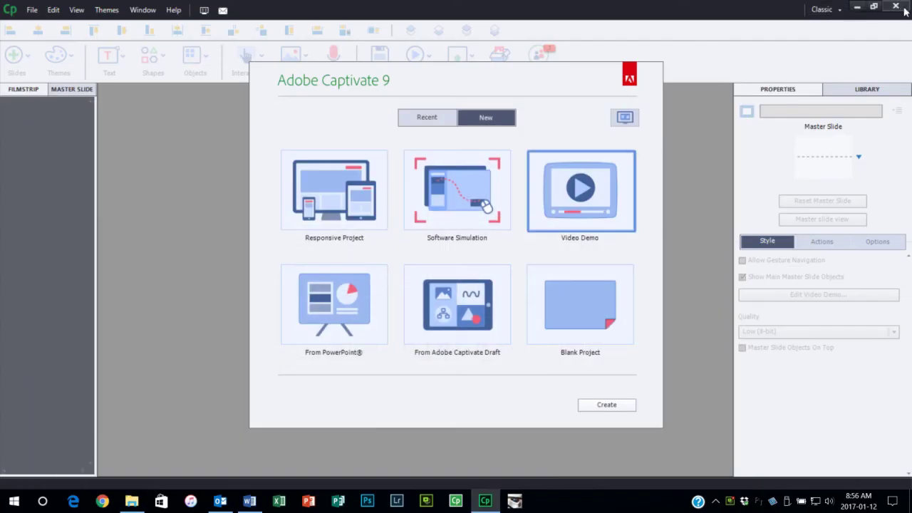
{"action": "key", "text": "super+d"}
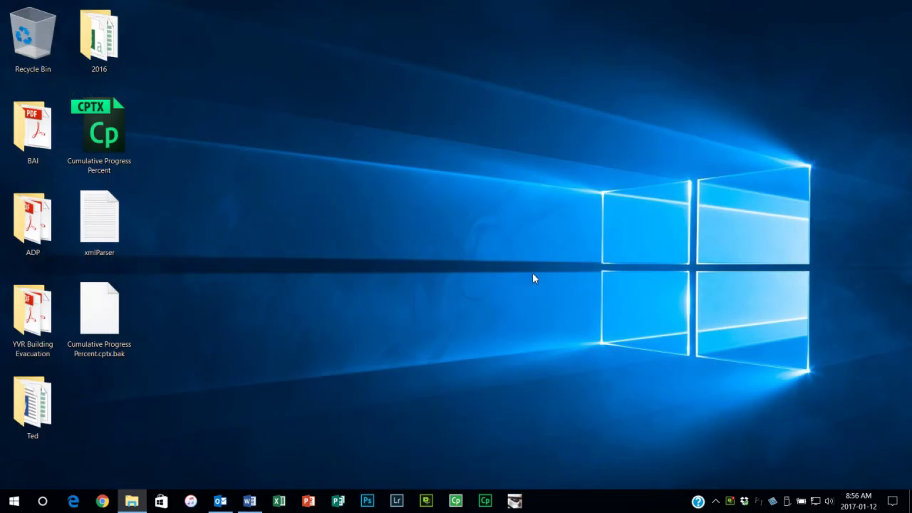
{"action": "right_click", "coordinate": [238, 407]}
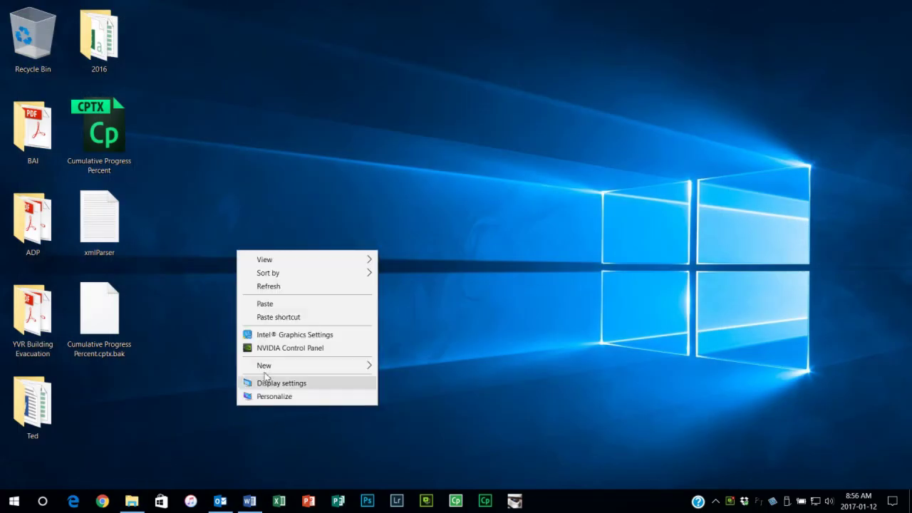
{"action": "left_click", "coordinate": [275, 305]}
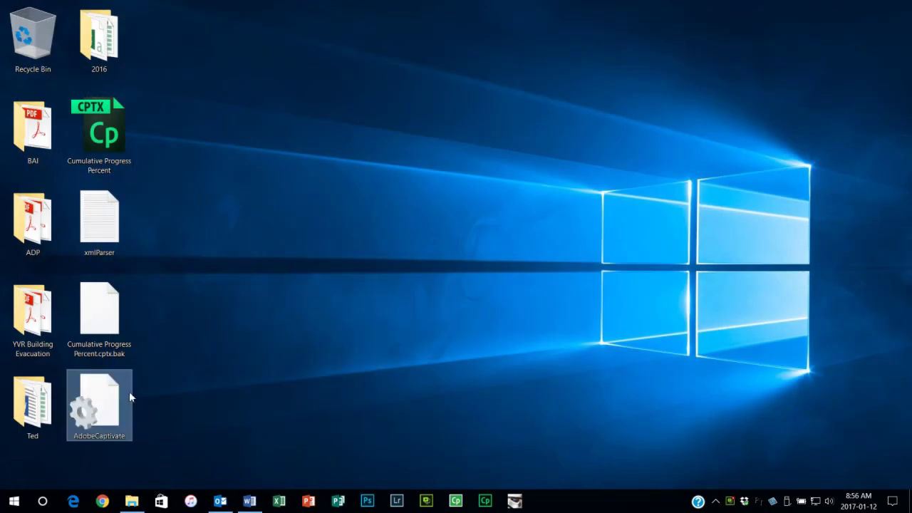
Edit the desktop copy in Notepad, changing DpiAwareness from 0 to 1, then close it.
{"action": "right_click", "coordinate": [106, 404]}
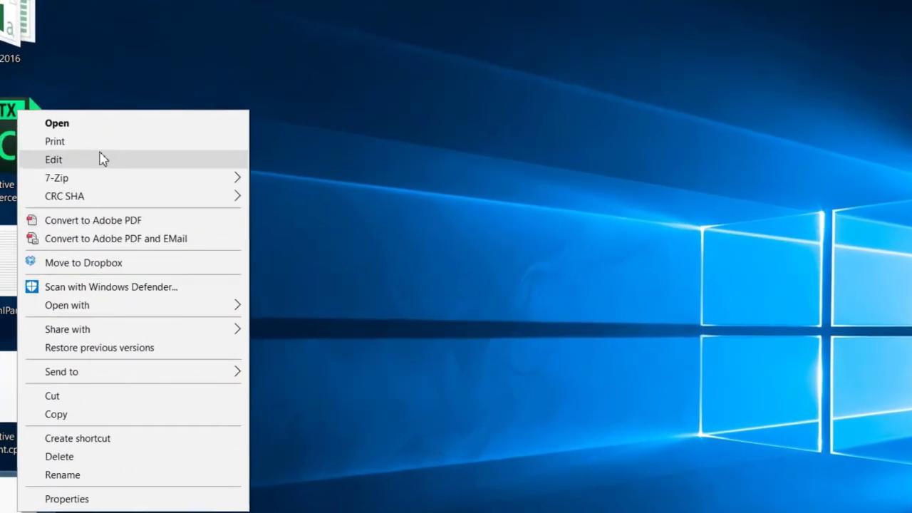
{"action": "left_click", "coordinate": [131, 142]}
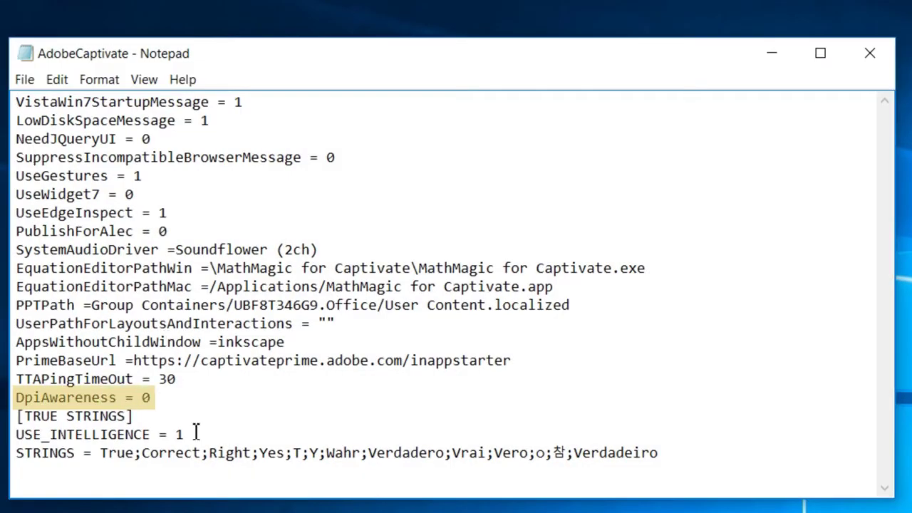
{"action": "double_click", "coordinate": [146, 397]}
{"action": "type", "text": "1"}
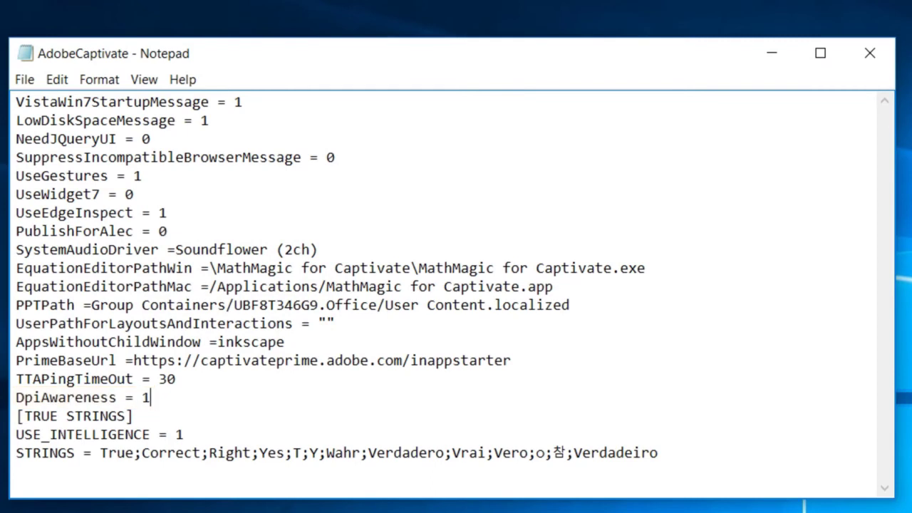
{"action": "left_click", "coordinate": [870, 54]}
Save the edited AdobeCaptivate.ini and cut it from the desktop.
{"action": "left_click", "coordinate": [493, 383]}
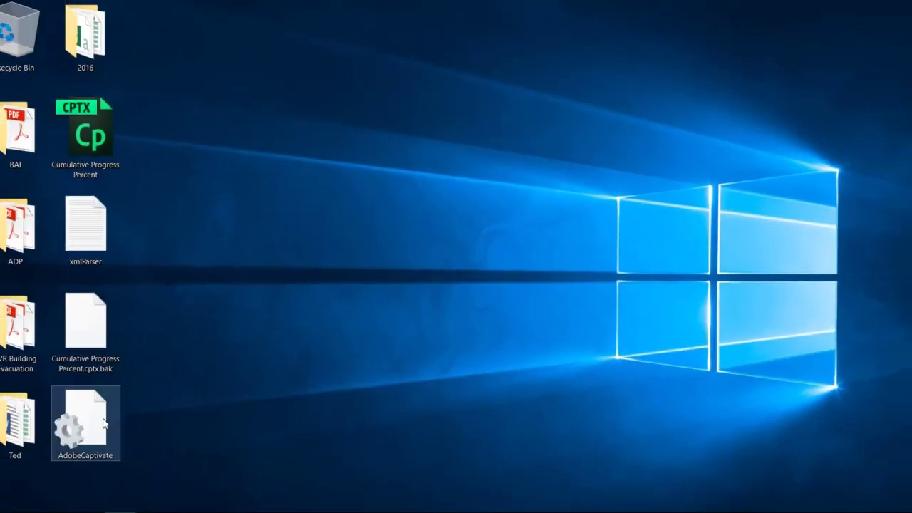
{"action": "right_click", "coordinate": [33, 497]}
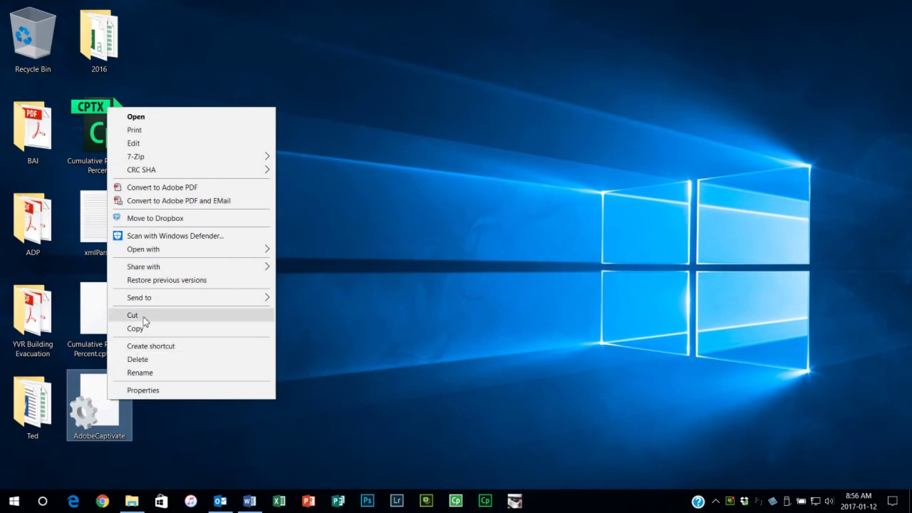
{"action": "left_click", "coordinate": [142, 316]}
Paste it into the Adobe Captivate 9 x64 folder, replacing the original with administrator permission.
{"action": "left_click", "coordinate": [132, 500]}
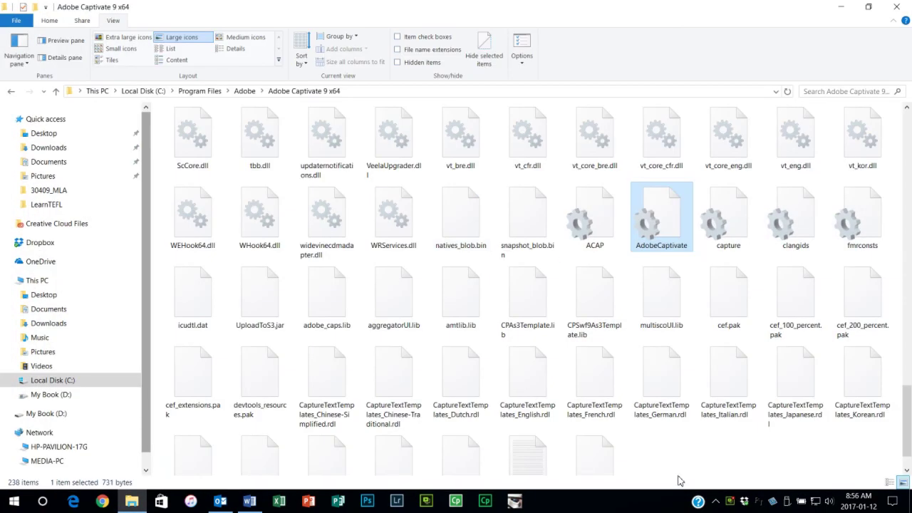
{"action": "right_click", "coordinate": [709, 460]}
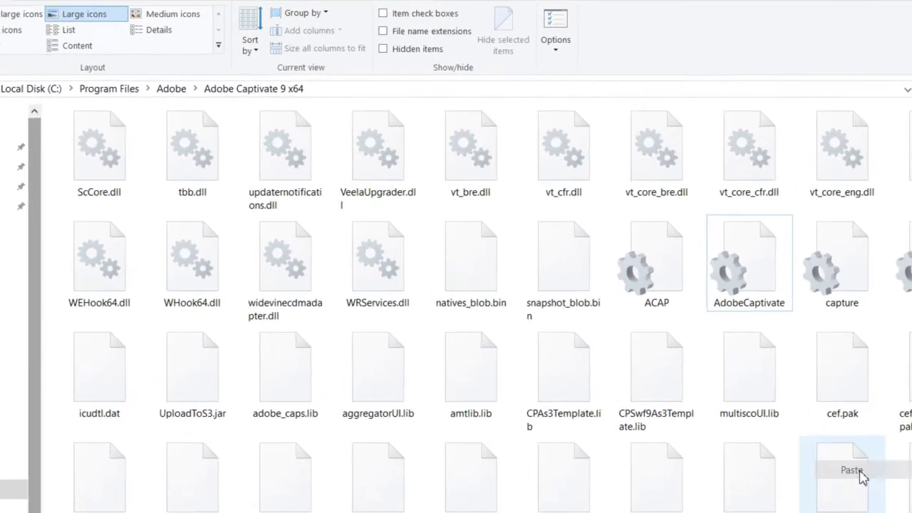
{"action": "left_click", "coordinate": [735, 366]}
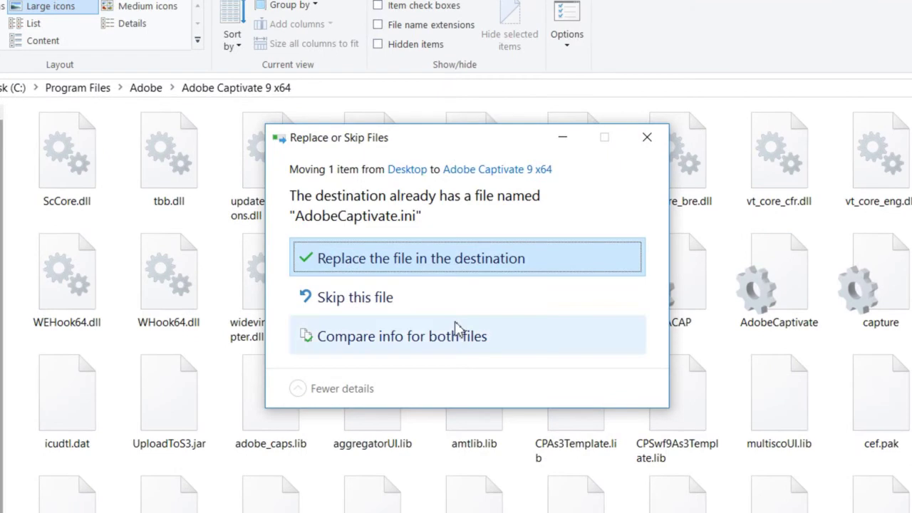
{"action": "left_click", "coordinate": [544, 262]}
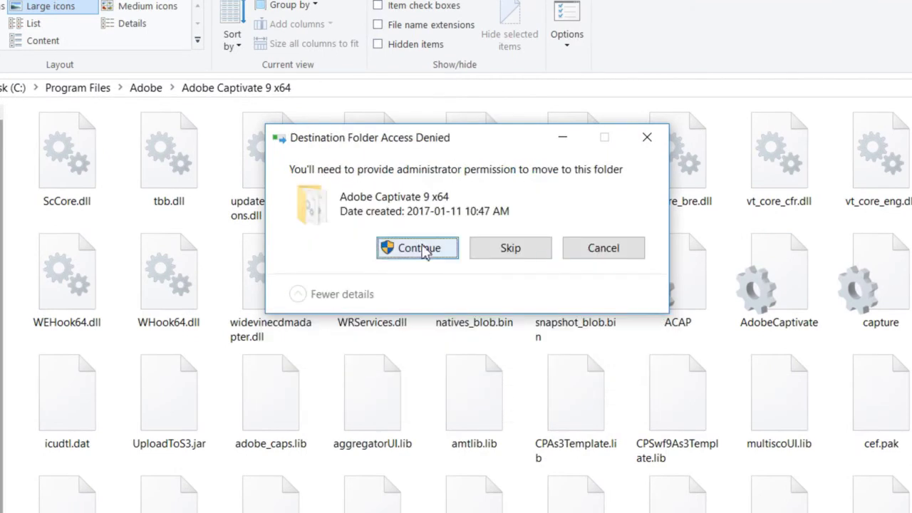
{"action": "left_click", "coordinate": [420, 248]}
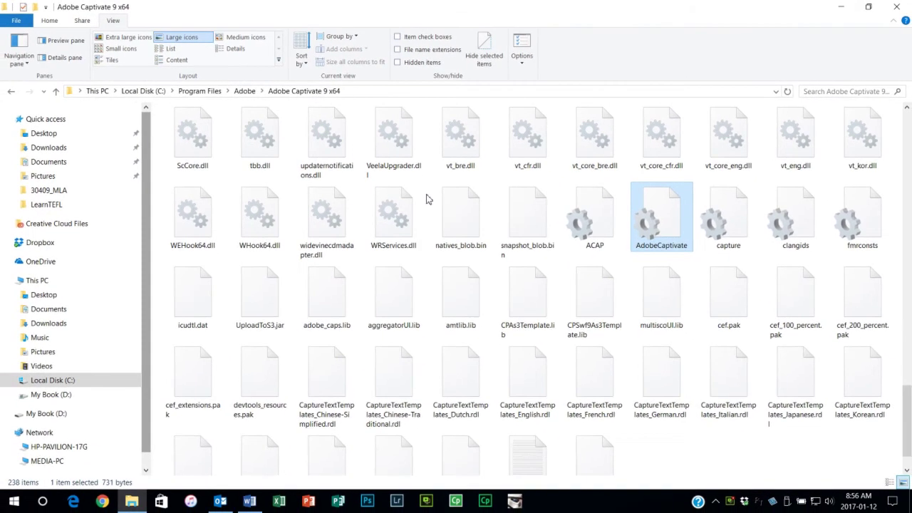
Close Explorer, allow the restarted Captivate through the firewall, and start a new Video Demo.
{"action": "left_click", "coordinate": [897, 6]}
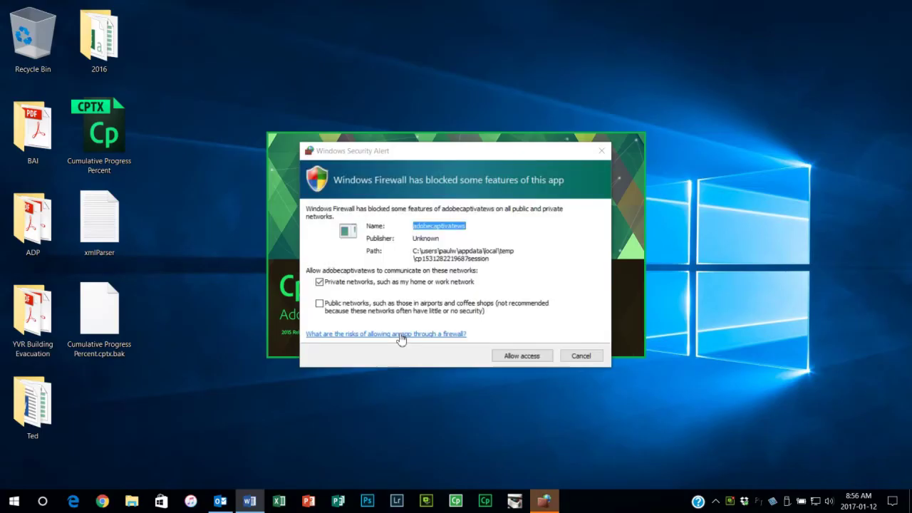
{"action": "left_click", "coordinate": [522, 355]}
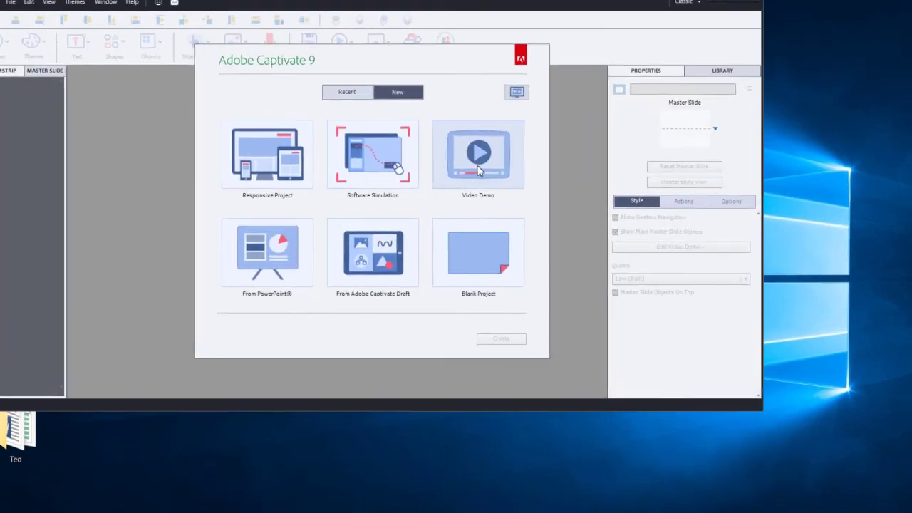
{"action": "double_click", "coordinate": [464, 166]}
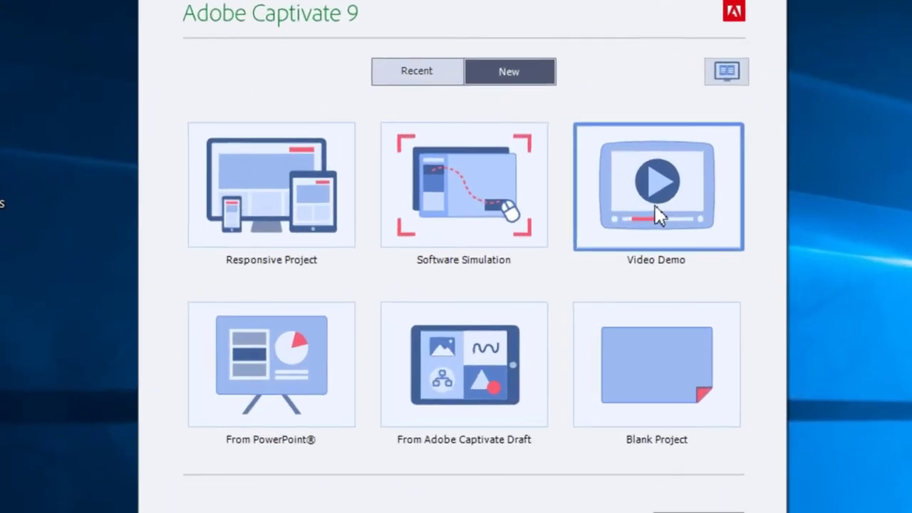